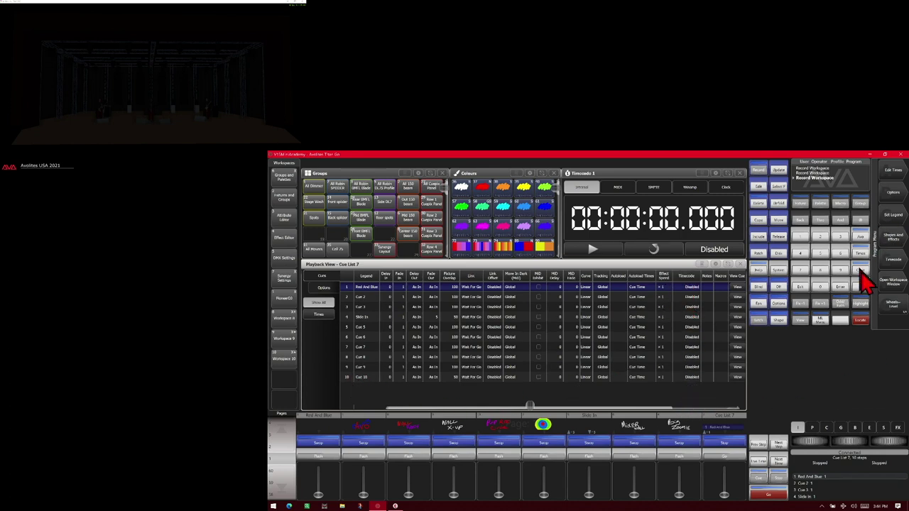
Step: Open the timecode settings and set the source of Timecode 1 to Internal Timecode
left_click(888, 262)
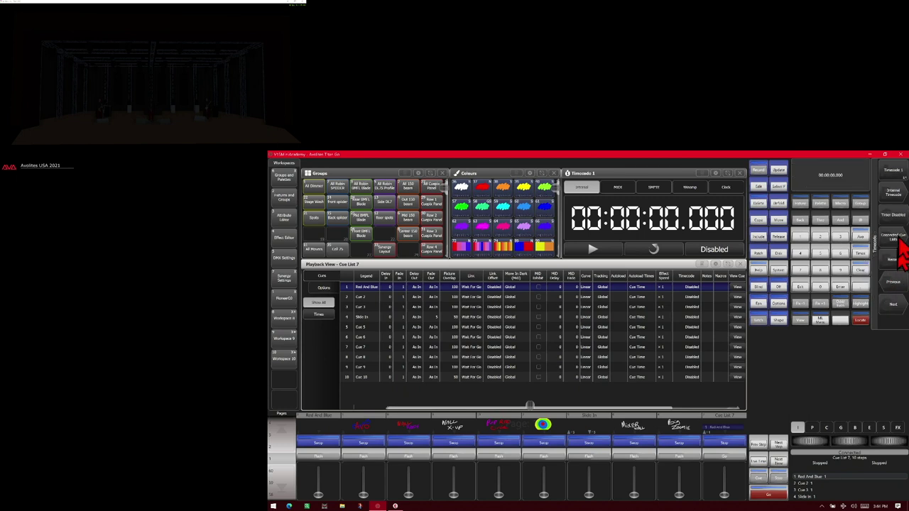
left_click(904, 187)
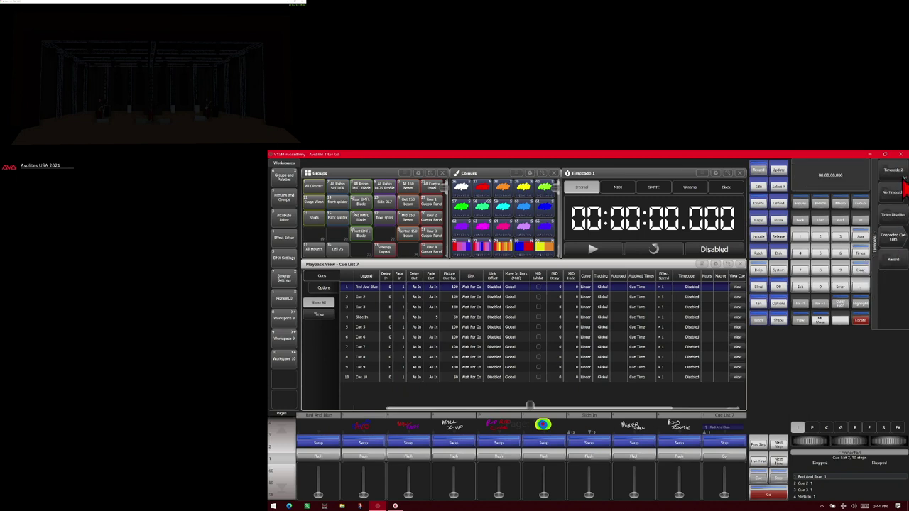
left_click(904, 188)
left_click(903, 189)
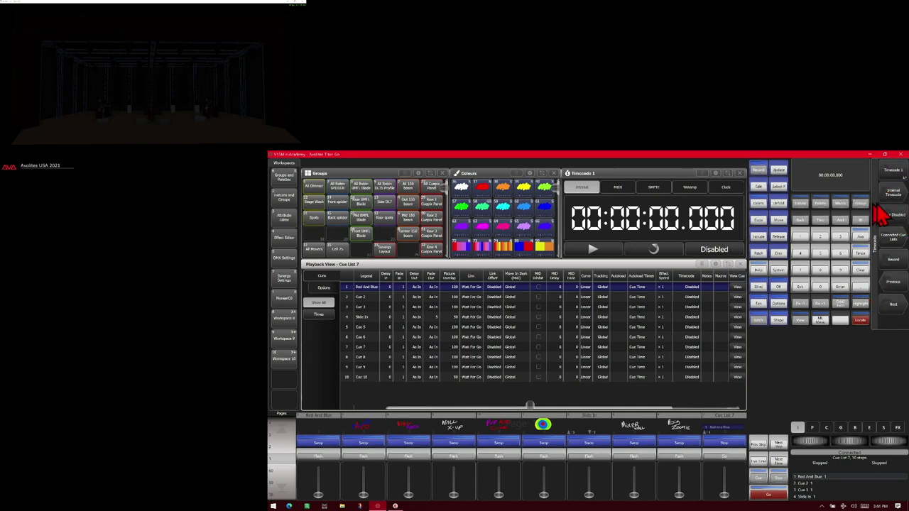
left_click(887, 199)
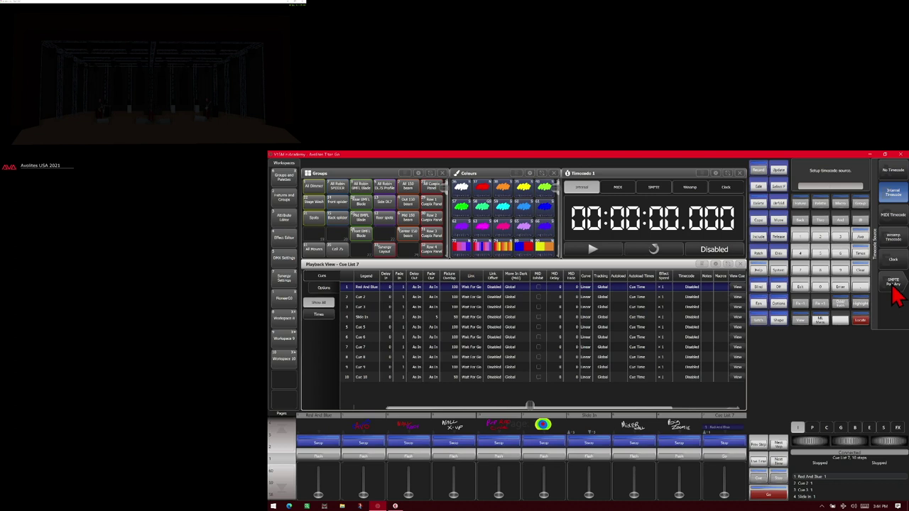
left_click(899, 200)
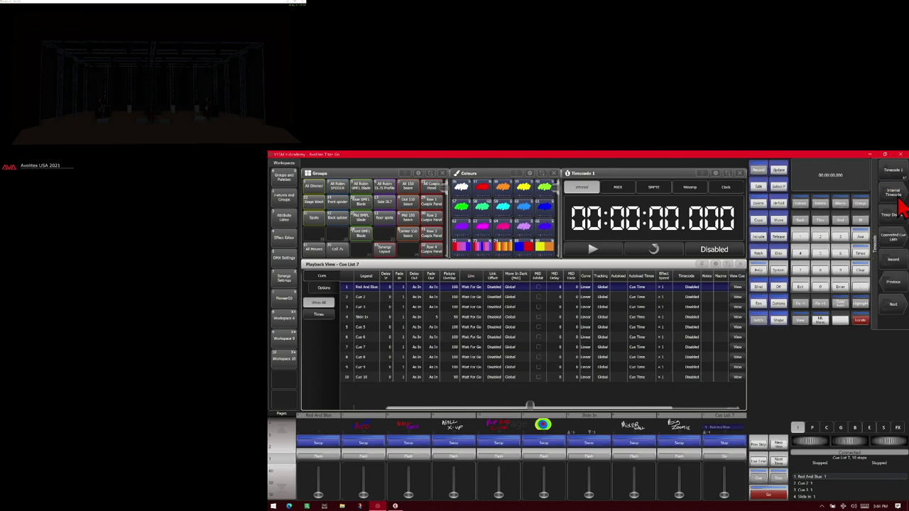
Step: Connect Cue List 7 to Timecode 1 so that it is under timecode control
left_click(891, 236)
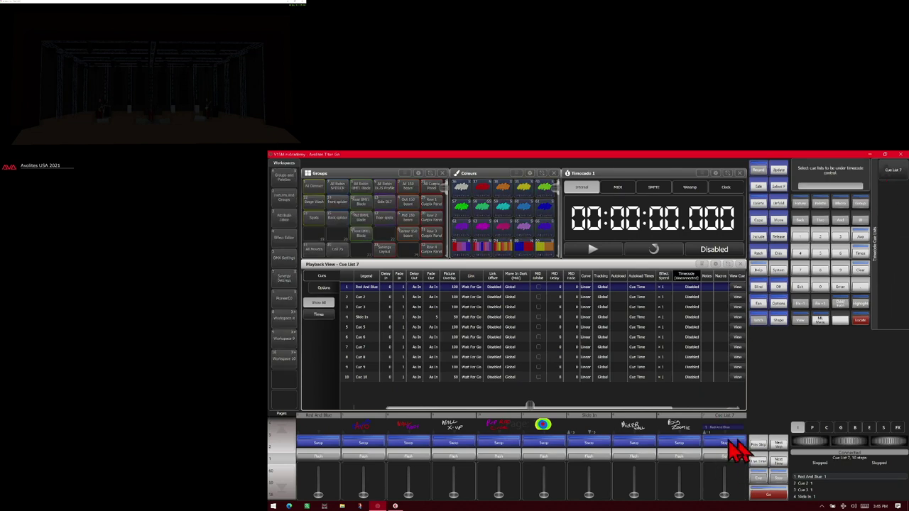
left_click(895, 174)
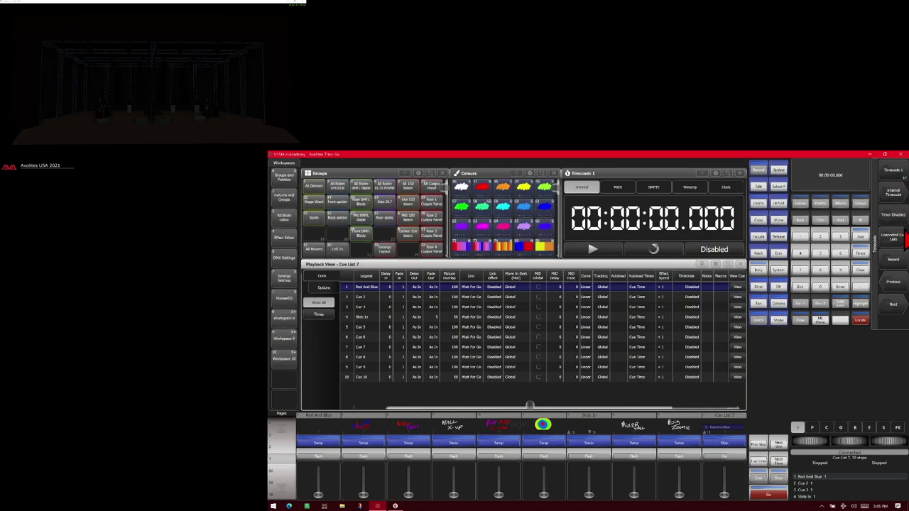
left_click(892, 238)
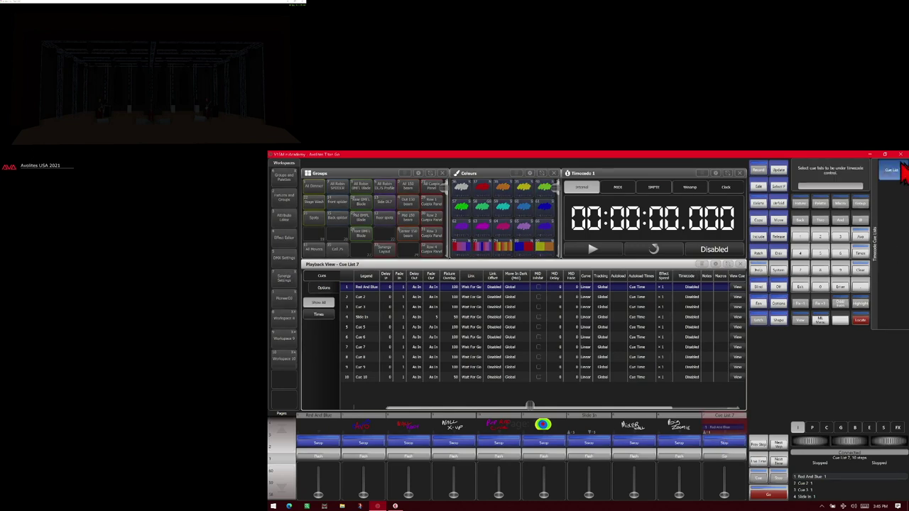
left_click(805, 299)
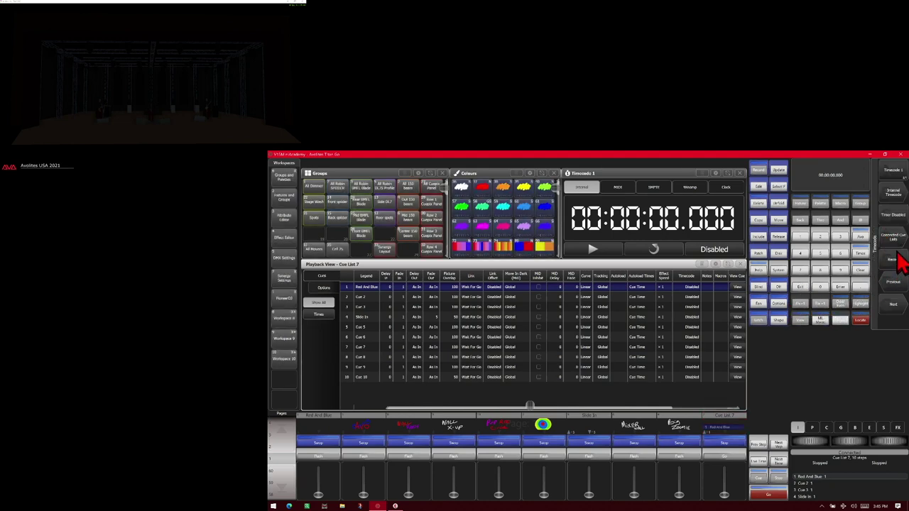
Step: Raise the Cue List 7 fader to full and arm timecode recording for Timecode 1
left_click(891, 309)
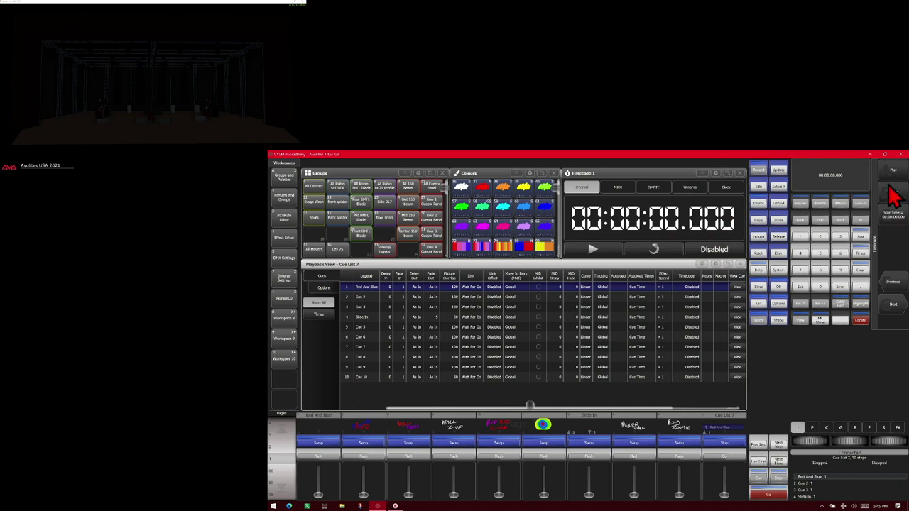
left_click(896, 308)
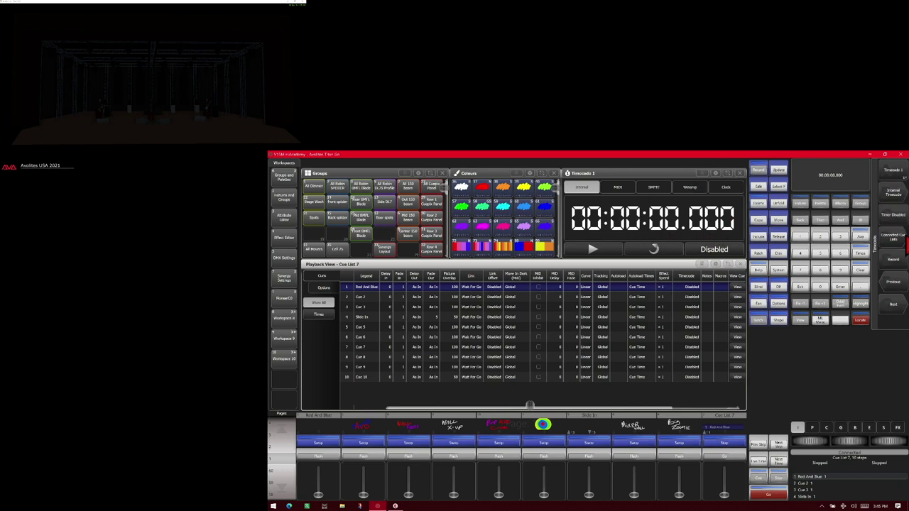
left_click(726, 479)
left_click(893, 264)
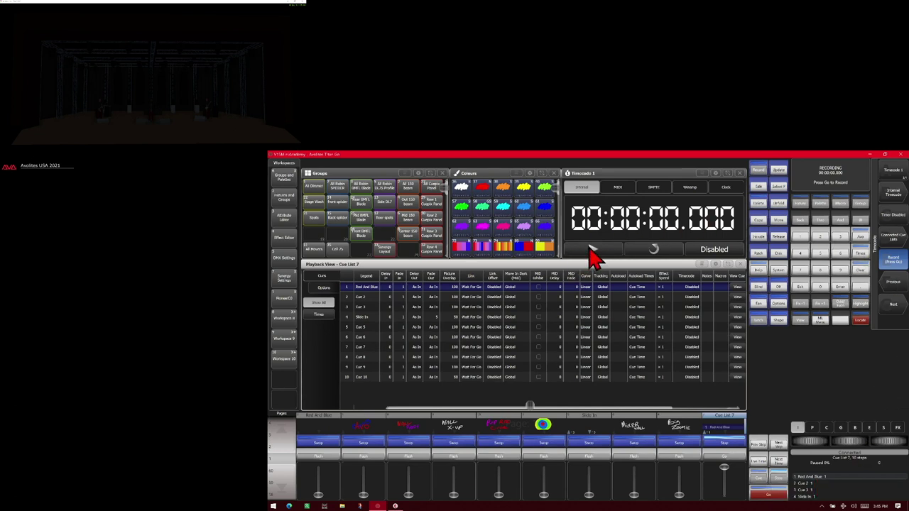
Step: With the Timecode 1 clock running, fire cues 1 to 10 of Cue List 7 to record their timecodes, and stop recording
left_click(766, 495)
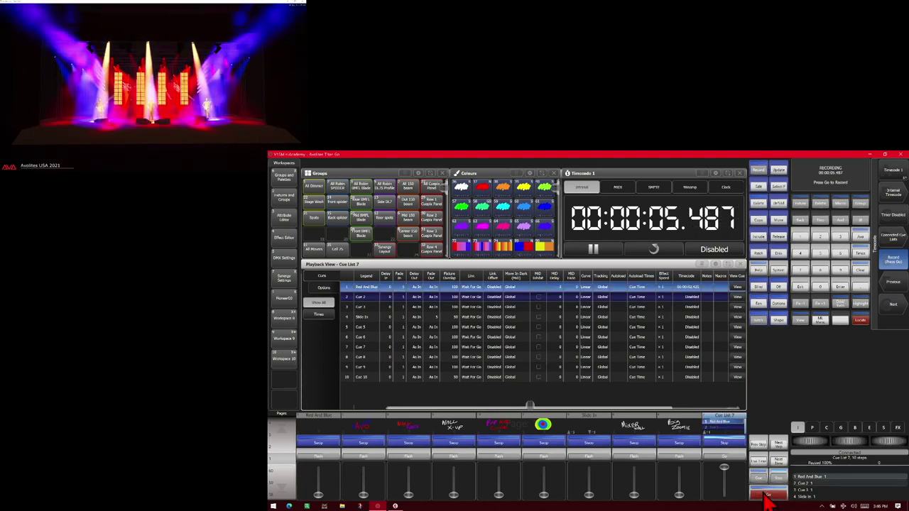
left_click(766, 495)
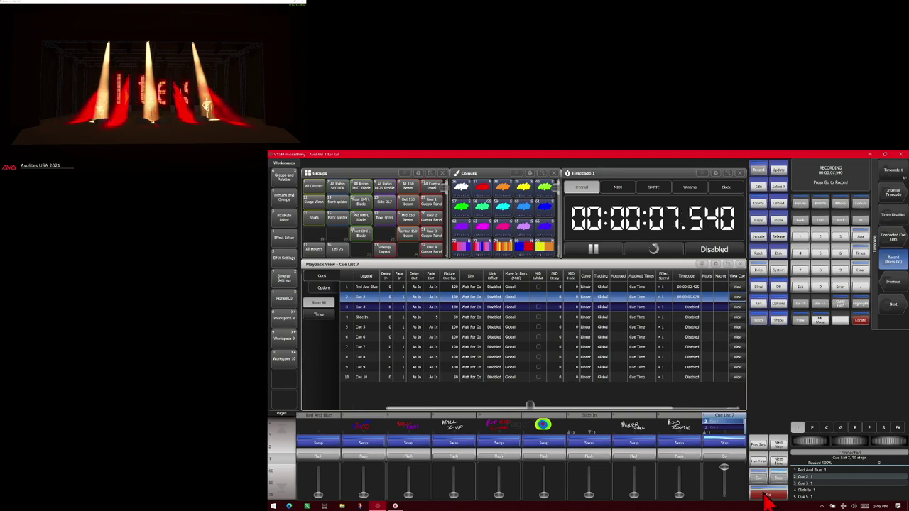
left_click(766, 495)
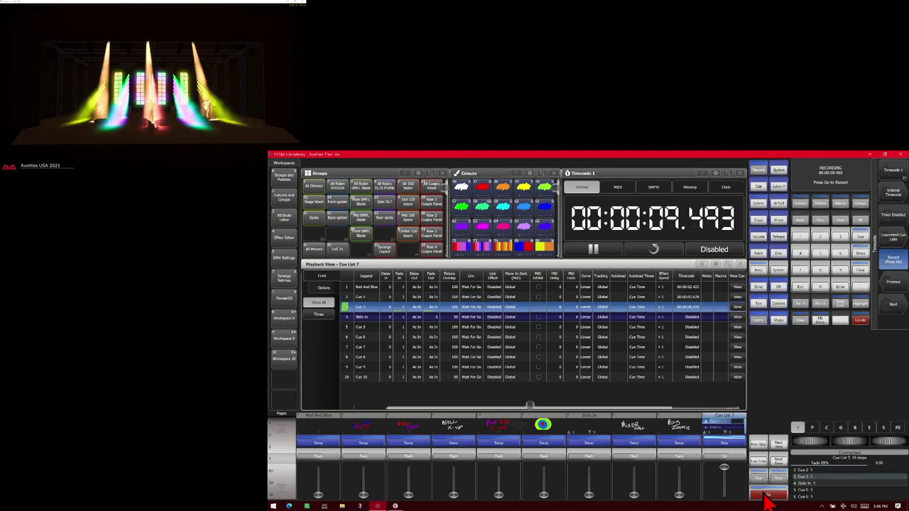
left_click(765, 495)
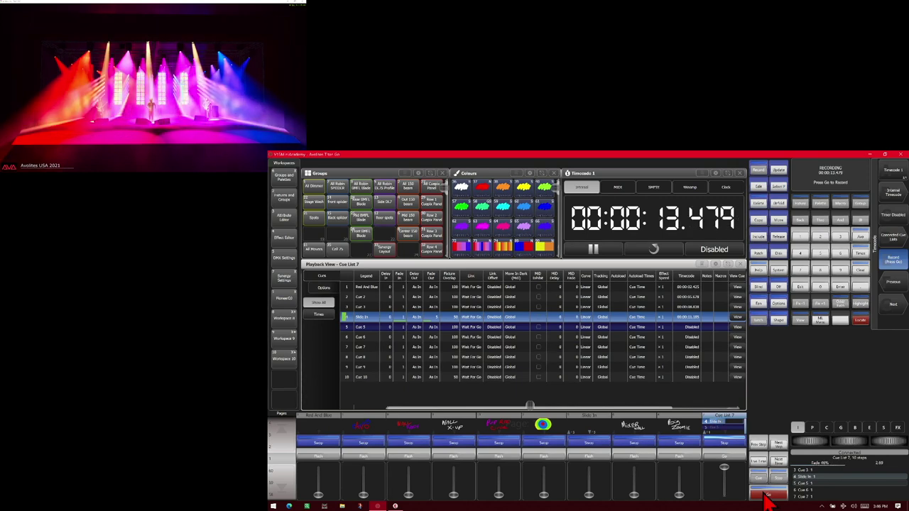
left_click(765, 495)
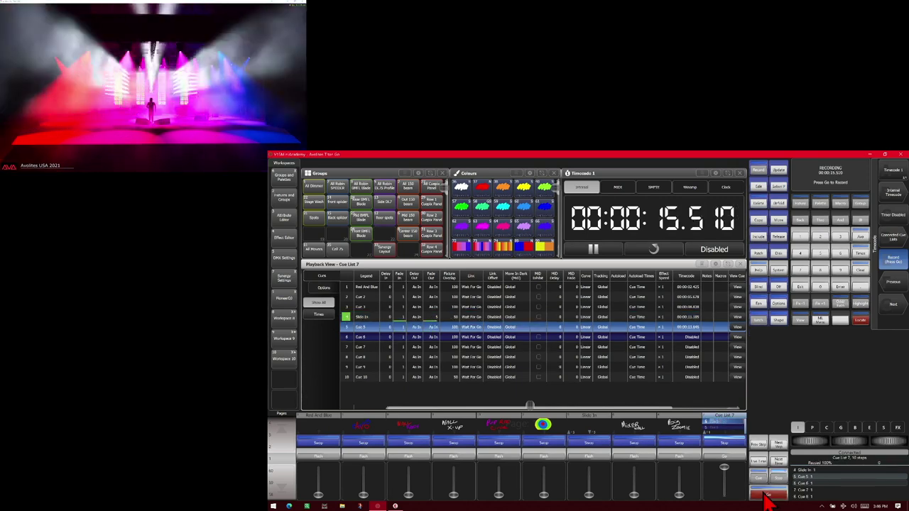
left_click(765, 495)
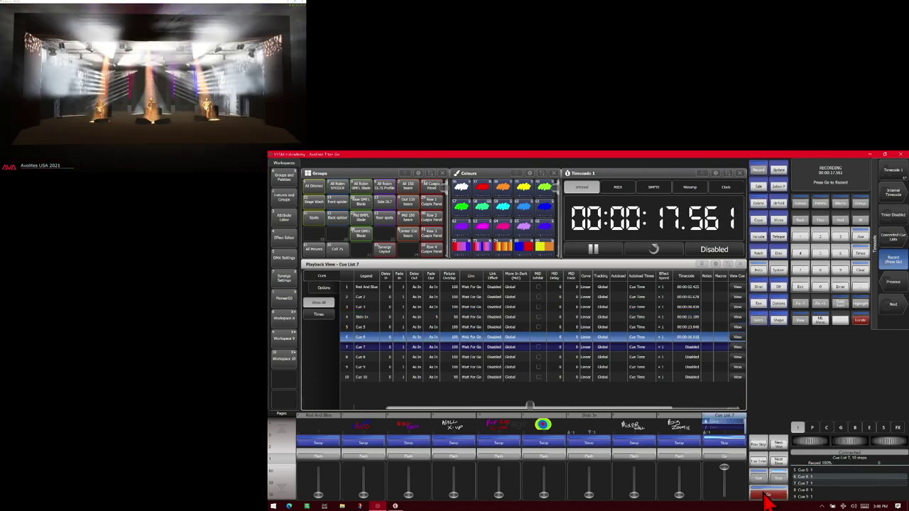
left_click(765, 495)
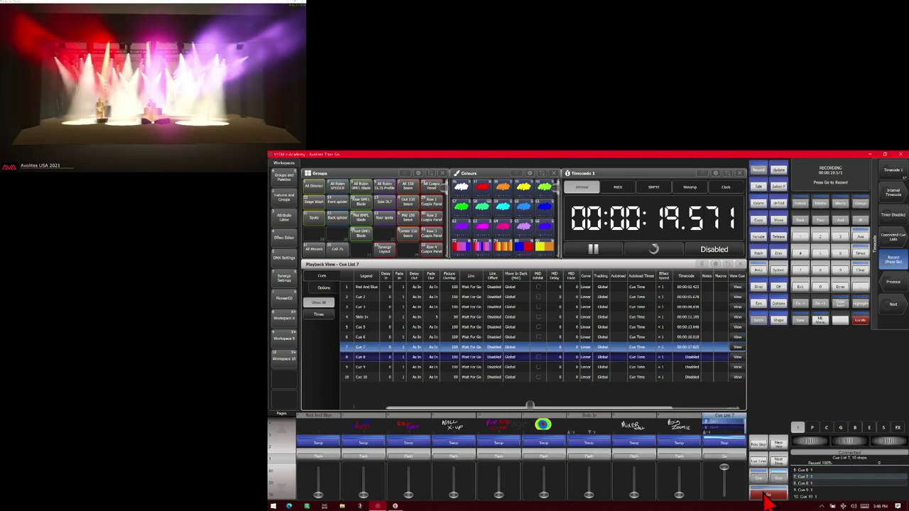
left_click(765, 495)
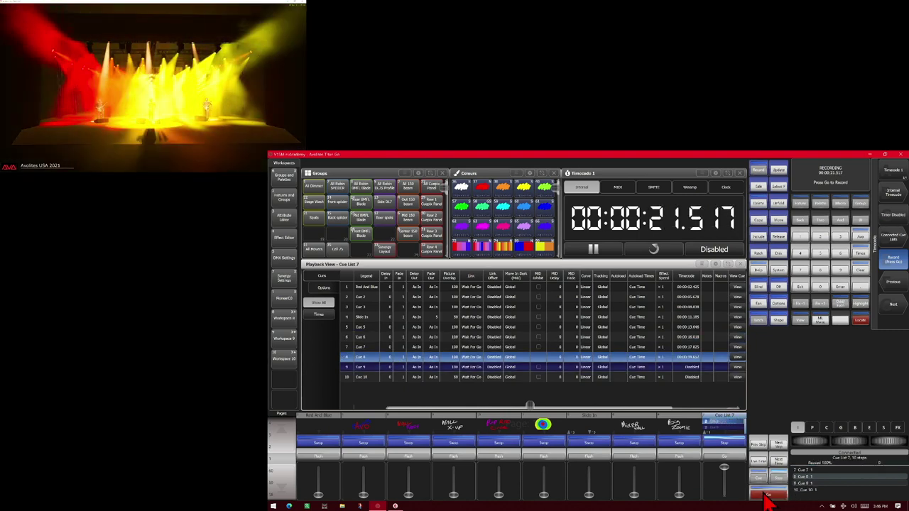
left_click(765, 495)
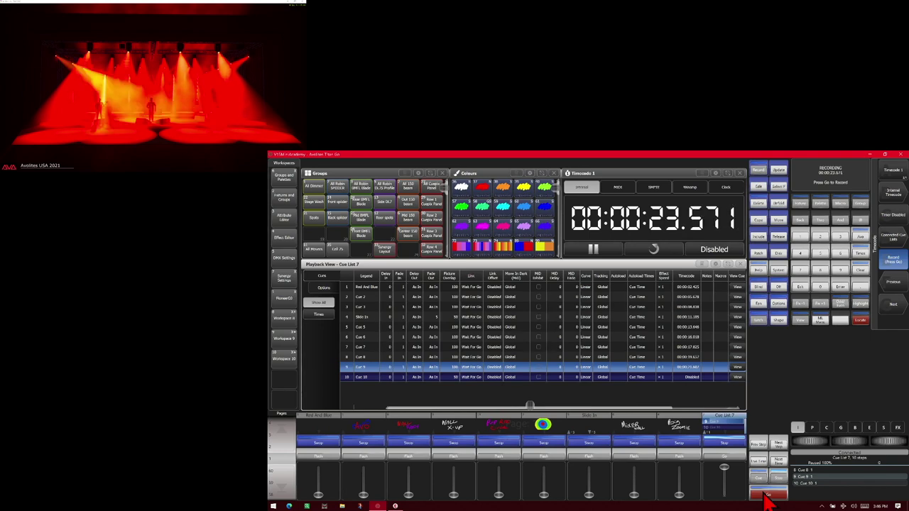
left_click(765, 494)
left_click(765, 495)
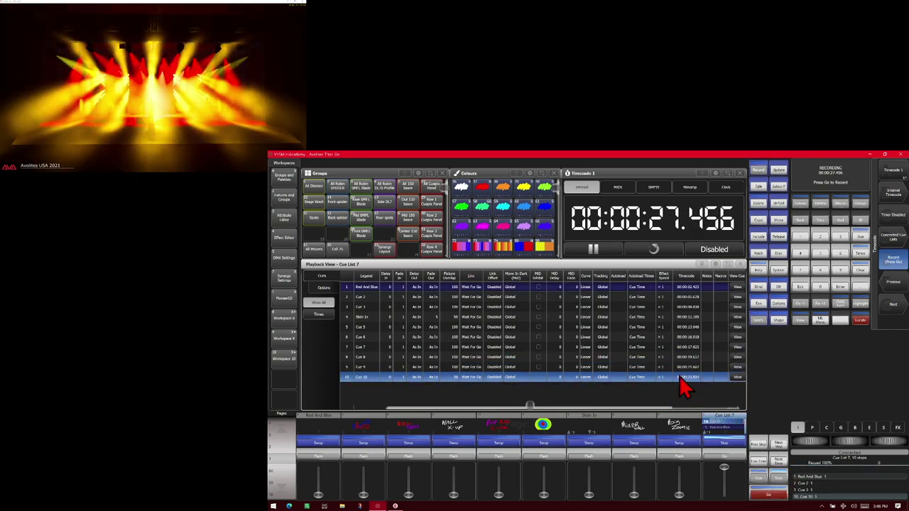
left_click(896, 263)
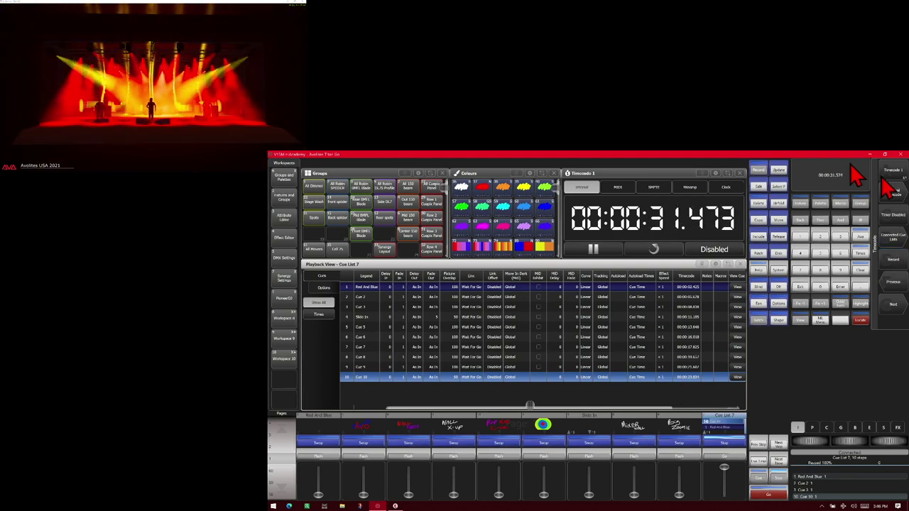
Step: Pause the Timecode 1 clock, reset it to zero, and release the running cue list
left_click(593, 249)
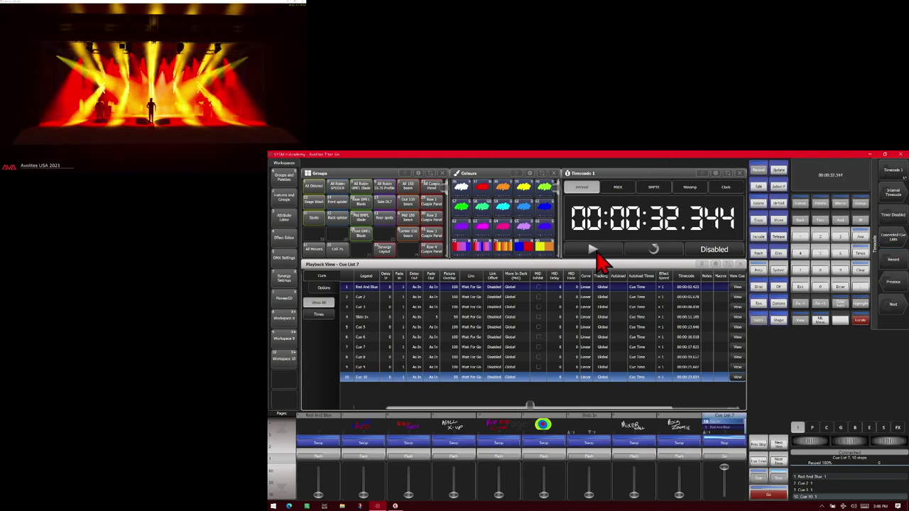
left_click(654, 251)
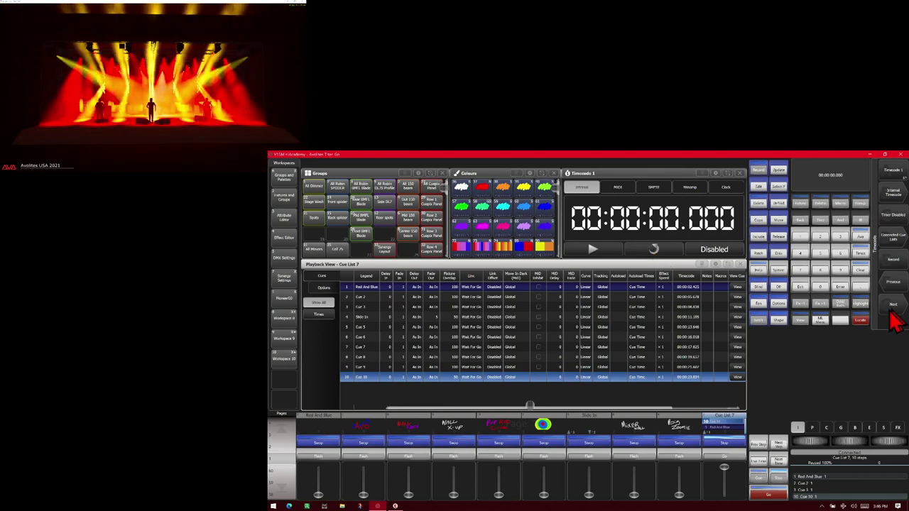
left_click(896, 190)
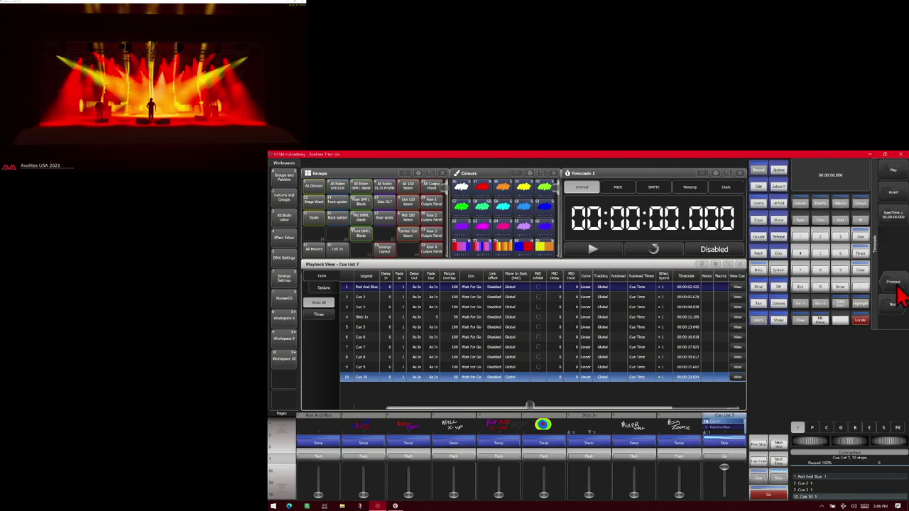
left_click(807, 300)
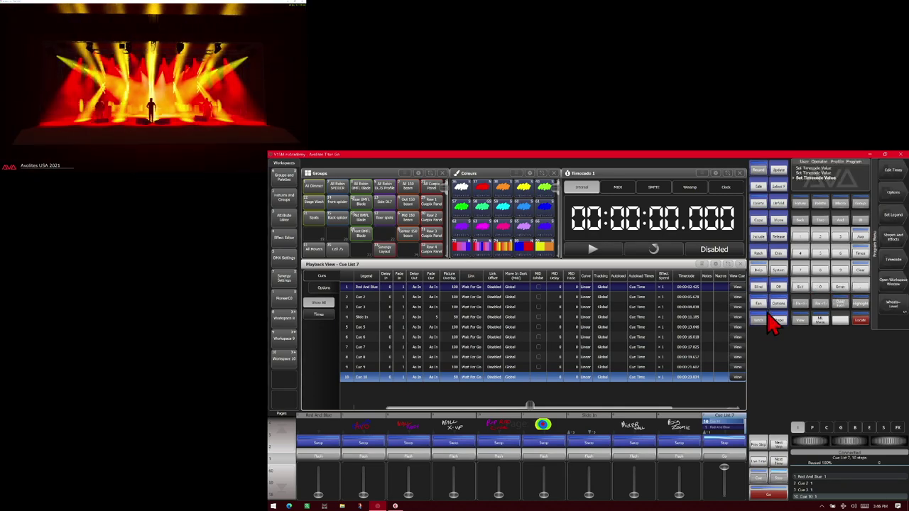
left_click(781, 239)
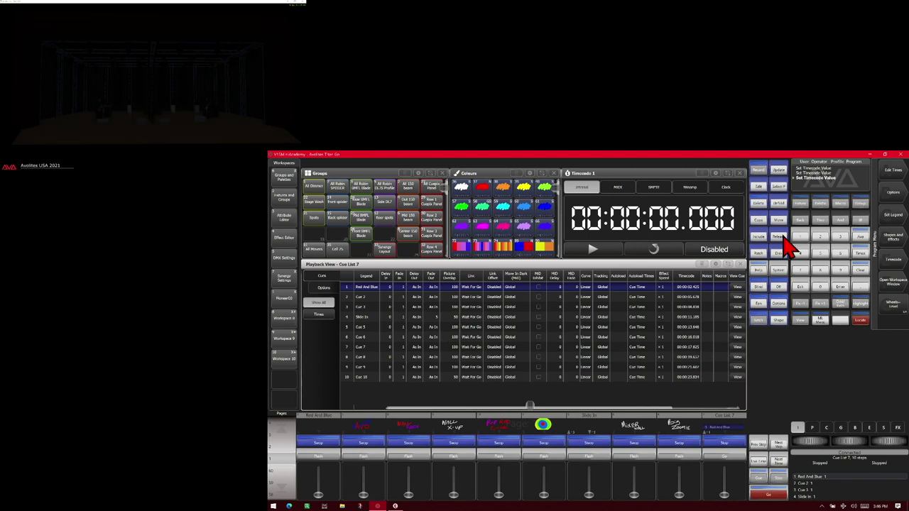
Step: Enable Timecode 1, run the clock to play back the recorded cues, and stop and reset it
left_click(715, 250)
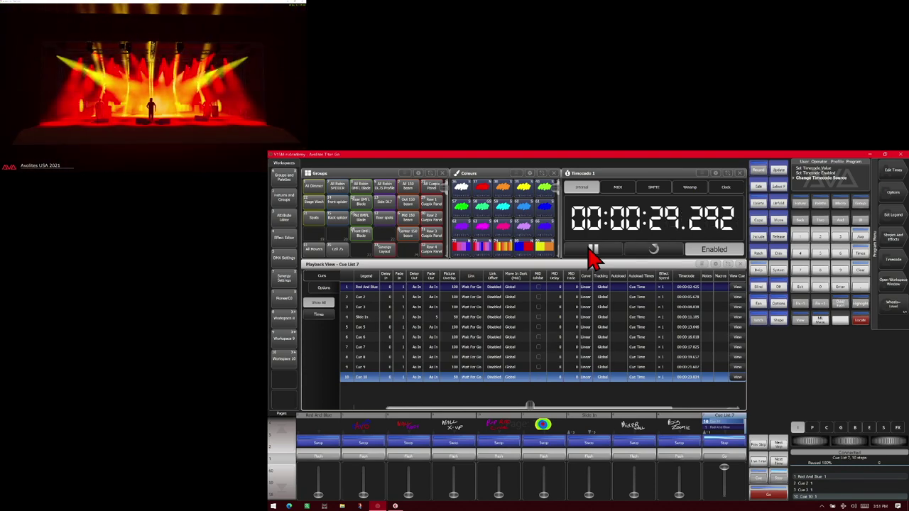
left_click(591, 250)
left_click(654, 249)
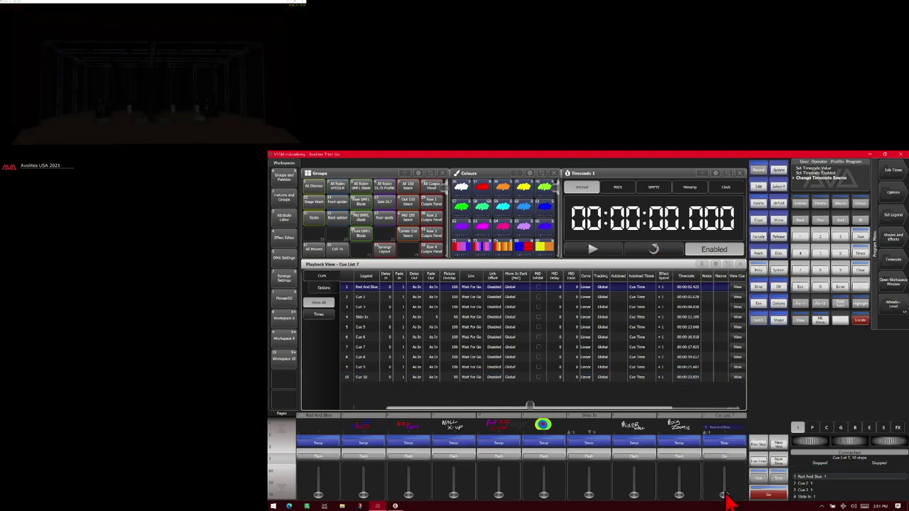
left_click(654, 188)
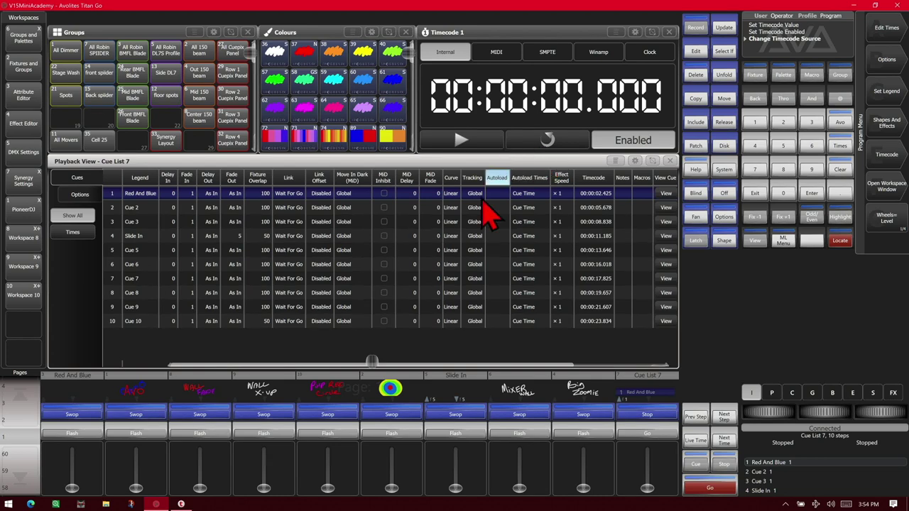
Step: Set the timecode of cue 1, Red And Blue, to 00:00:02.000
left_click(595, 193)
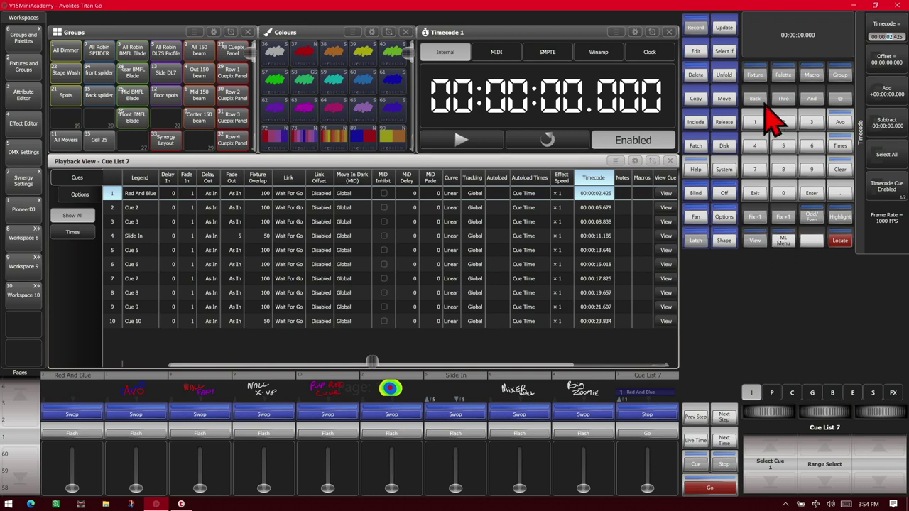
left_click(809, 100)
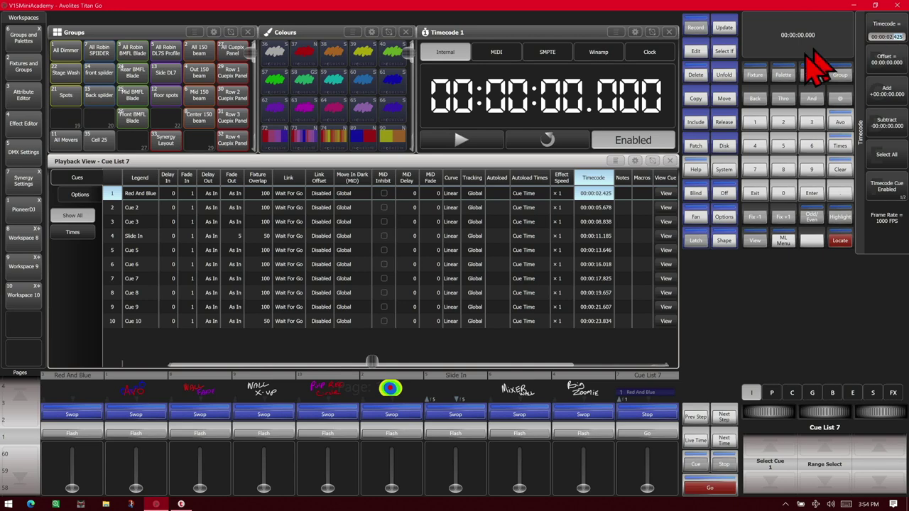
left_click(784, 196)
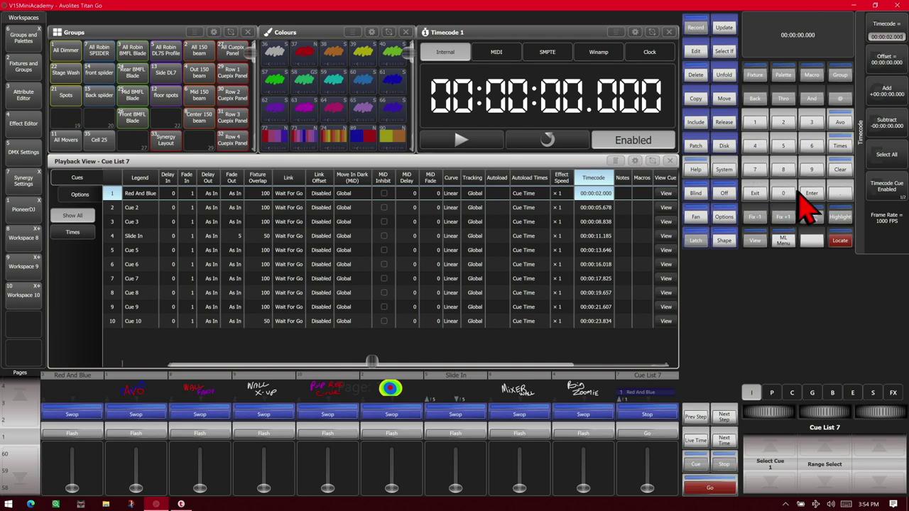
left_click(813, 194)
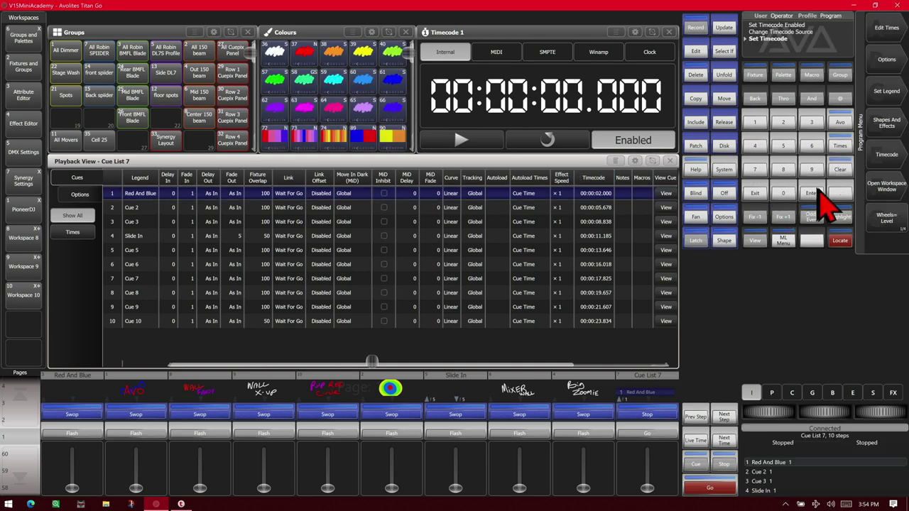
Step: Set a 00:00:01.000 offset for the timecodes of all ten cues, try adding it, and subtract it from them
left_click(606, 206)
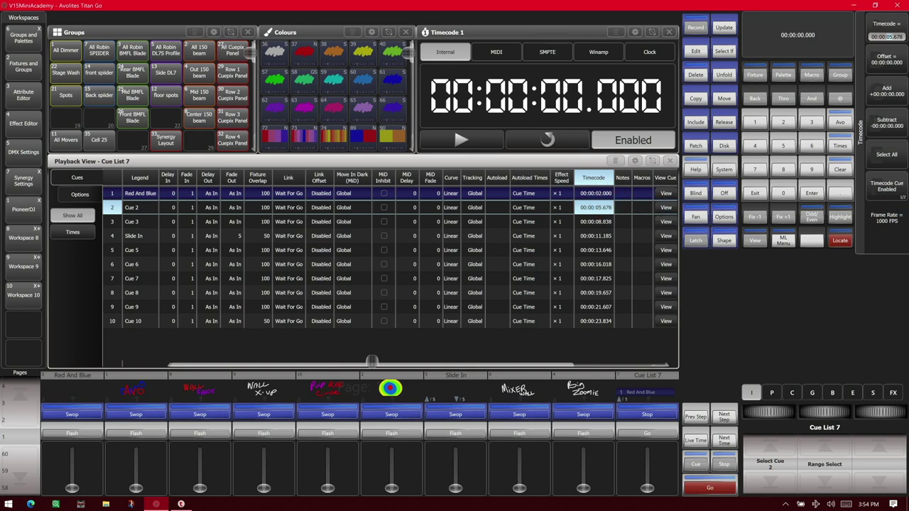
left_click(604, 200)
left_click(605, 188)
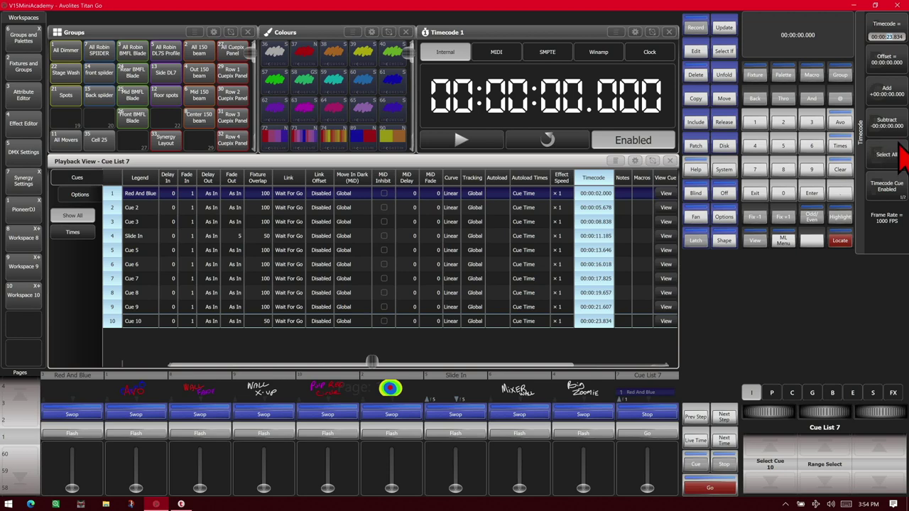
left_click(893, 71)
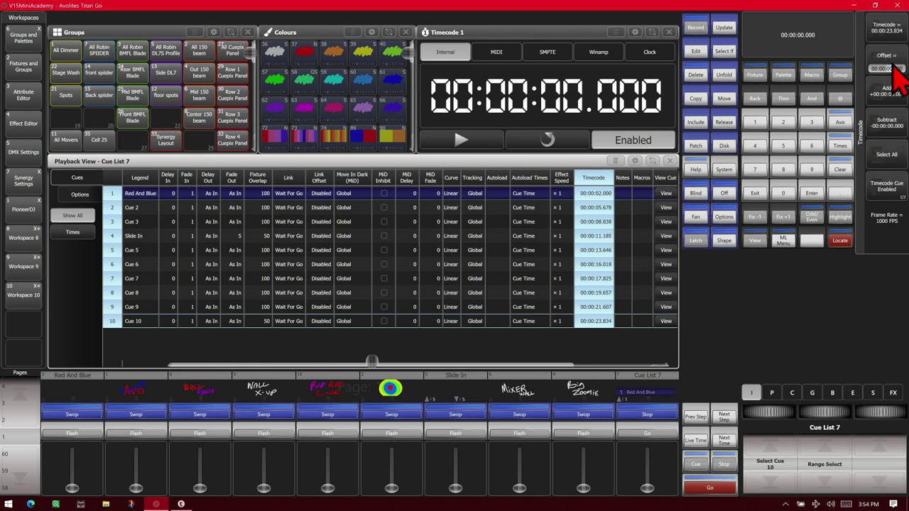
left_click(766, 129)
left_click(893, 97)
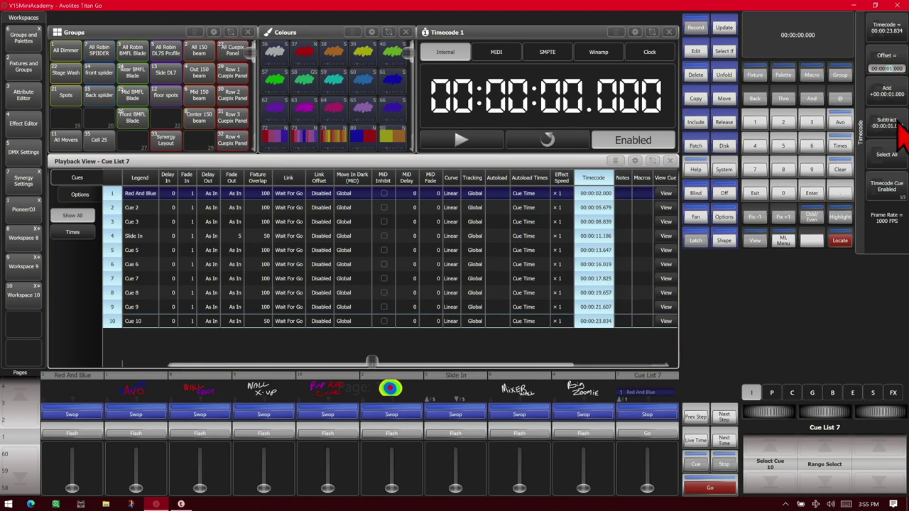
left_click(899, 128)
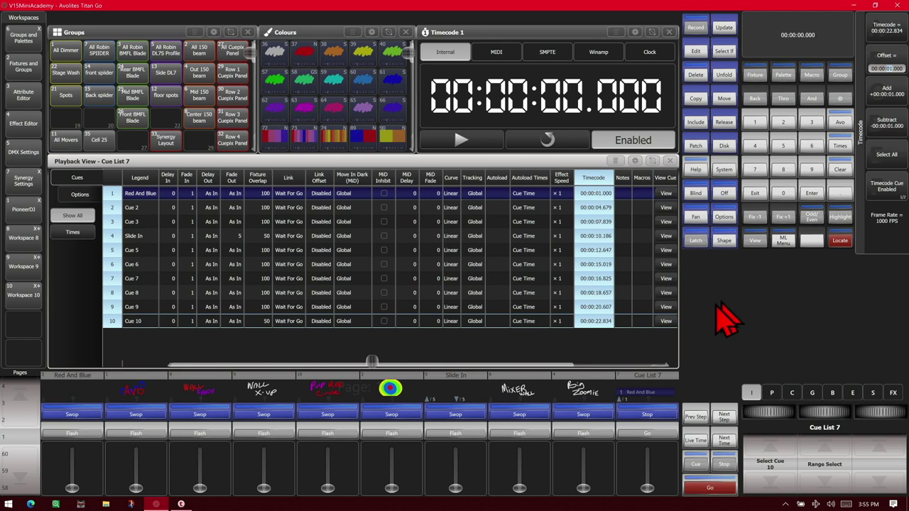
Step: Disable and re-enable the timecode of all ten cues together, and do the same for cue 5 alone
left_click(889, 193)
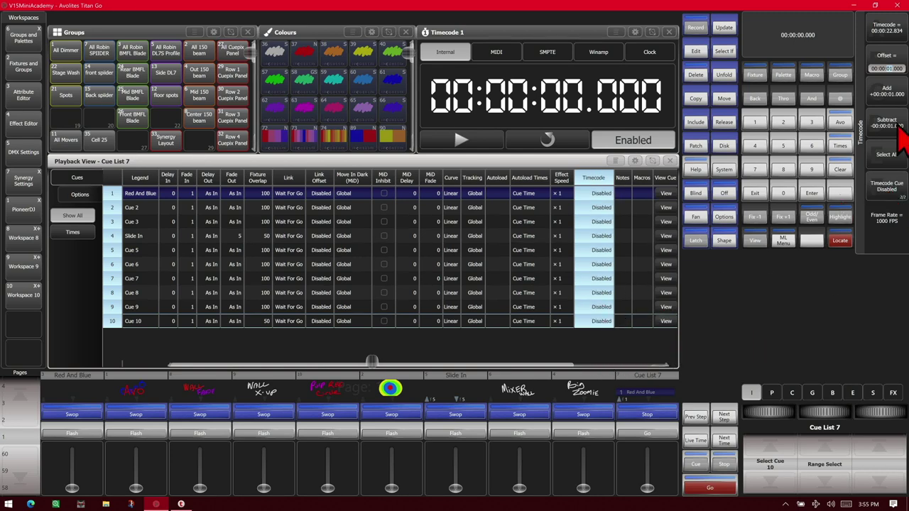
left_click(886, 186)
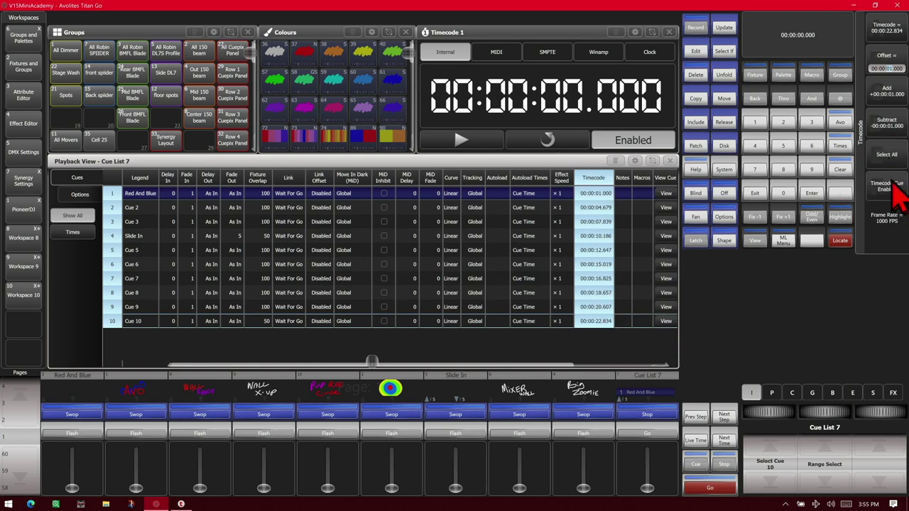
left_click(609, 252)
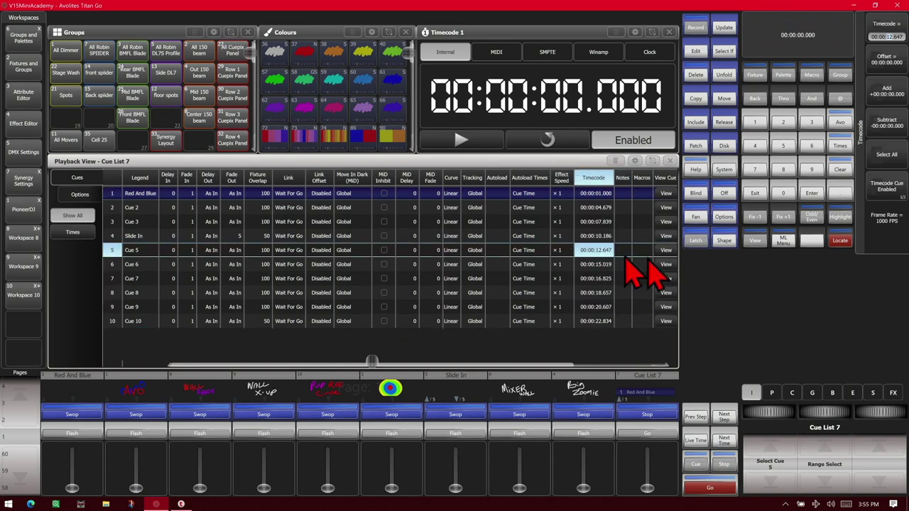
left_click(889, 188)
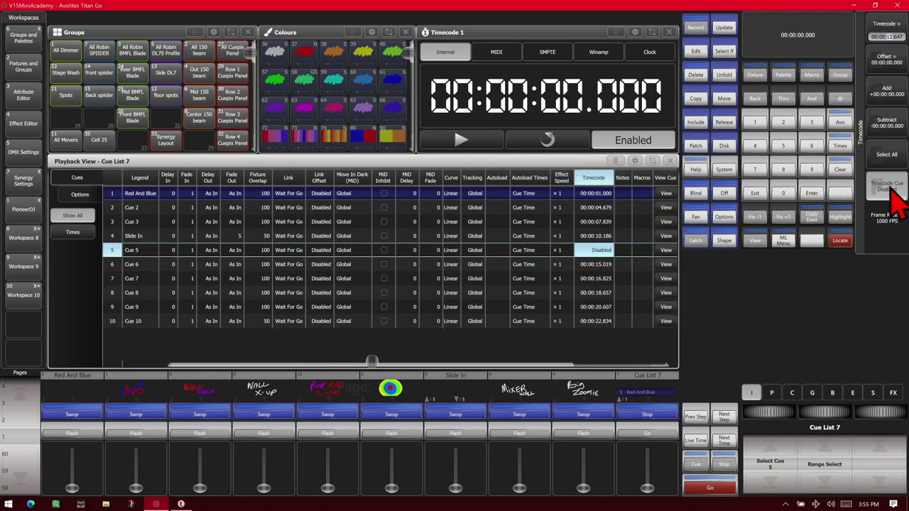
left_click(893, 191)
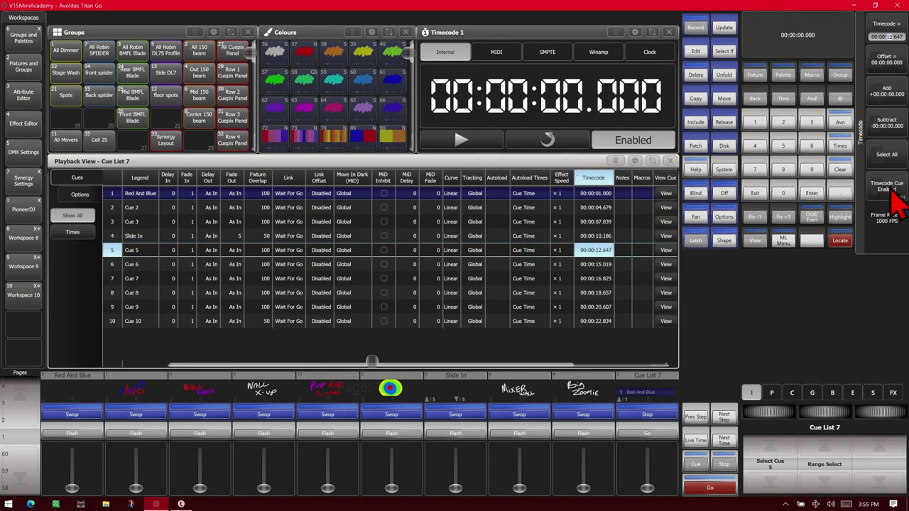
Step: With all cue timecodes selected, switch the Timecode 1 source to SMPTE and set its frame rate to 30 FPS
left_click(597, 186)
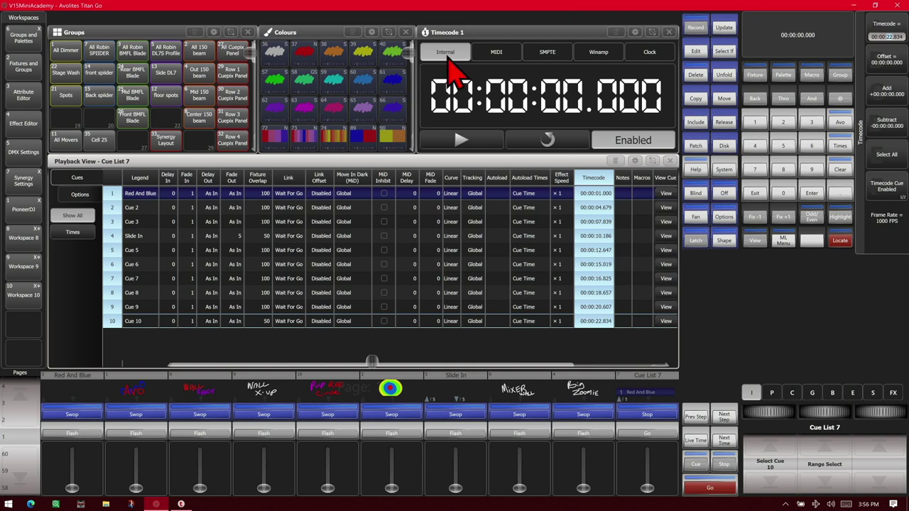
left_click(565, 56)
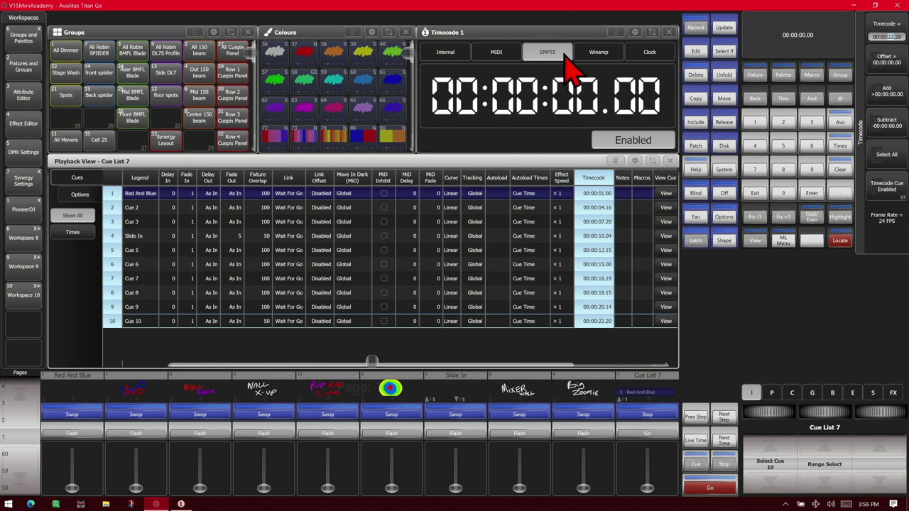
left_click(887, 223)
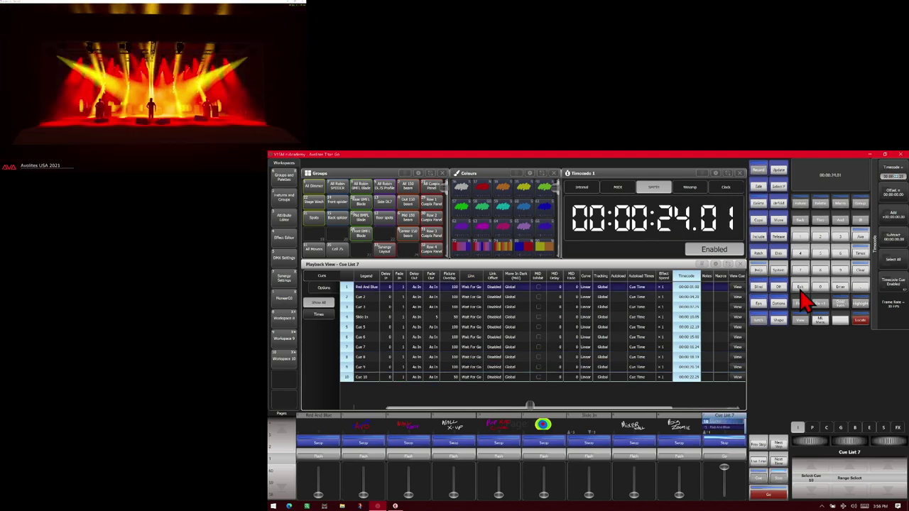
Step: Switch the Timecode 1 source back to Internal and leave the cue timecode editing
left_click(586, 188)
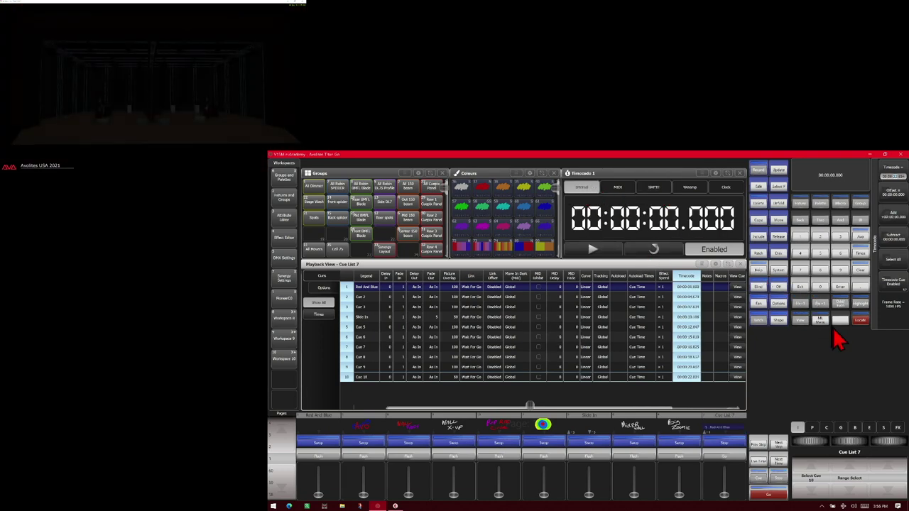
left_click(799, 288)
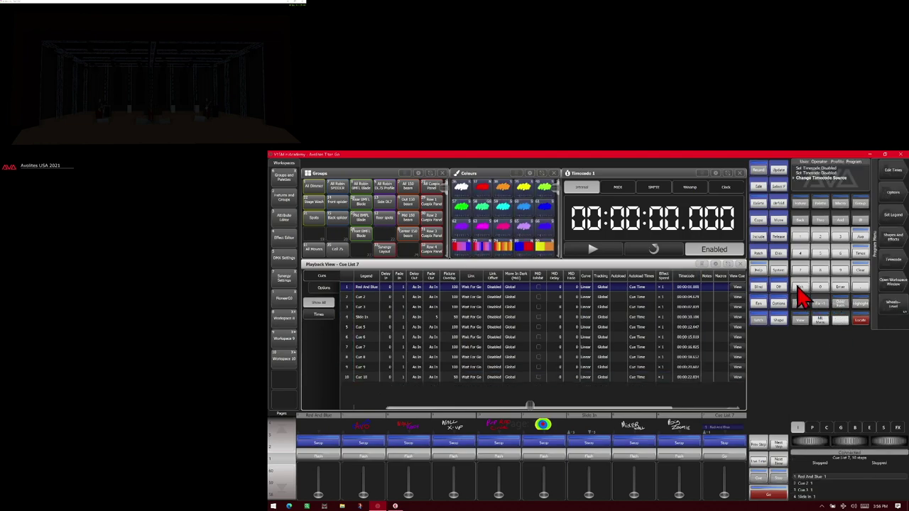